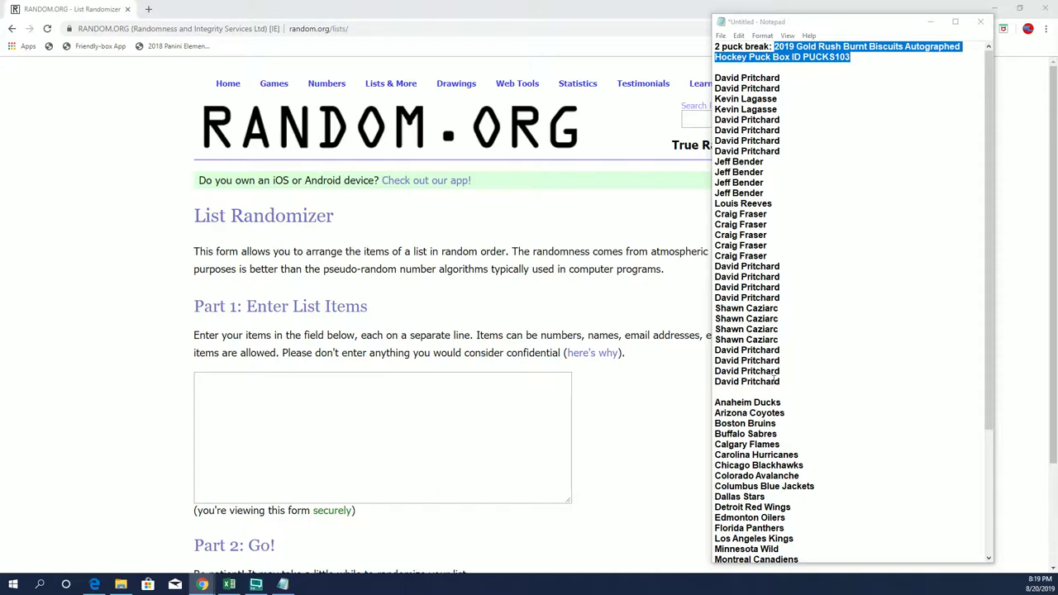
Step: Copy the player names from Notepad and paste them into the list randomizer box
{"action": "mouse_move", "coordinate": [778, 381]}
{"action": "left_mouse_down"}
{"action": "mouse_move", "coordinate": [777, 109]}
{"action": "mouse_move", "coordinate": [712, 80]}
{"action": "left_mouse_up"}
{"action": "right_click", "coordinate": [744, 91]}
{"action": "left_click", "coordinate": [755, 126]}
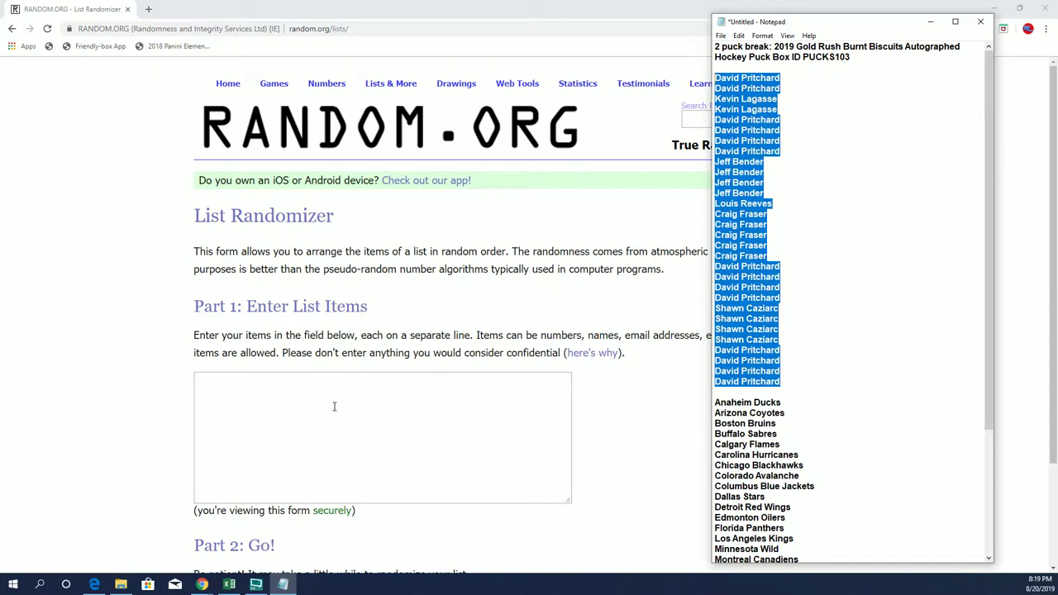
{"action": "right_click", "coordinate": [342, 421]}
{"action": "left_click", "coordinate": [370, 318]}
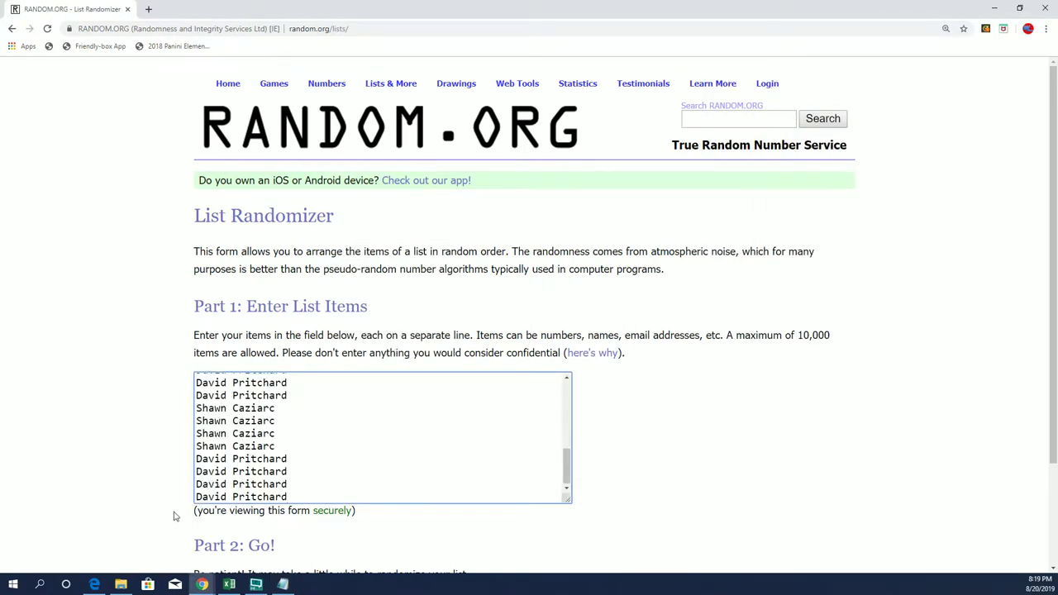
{"action": "scroll", "coordinate": [206, 512], "scroll_direction": "down", "scroll_amount": 3}
Step: Randomize the 30-name list, then reshuffle it six more times with Again!
{"action": "left_click", "coordinate": [218, 474]}
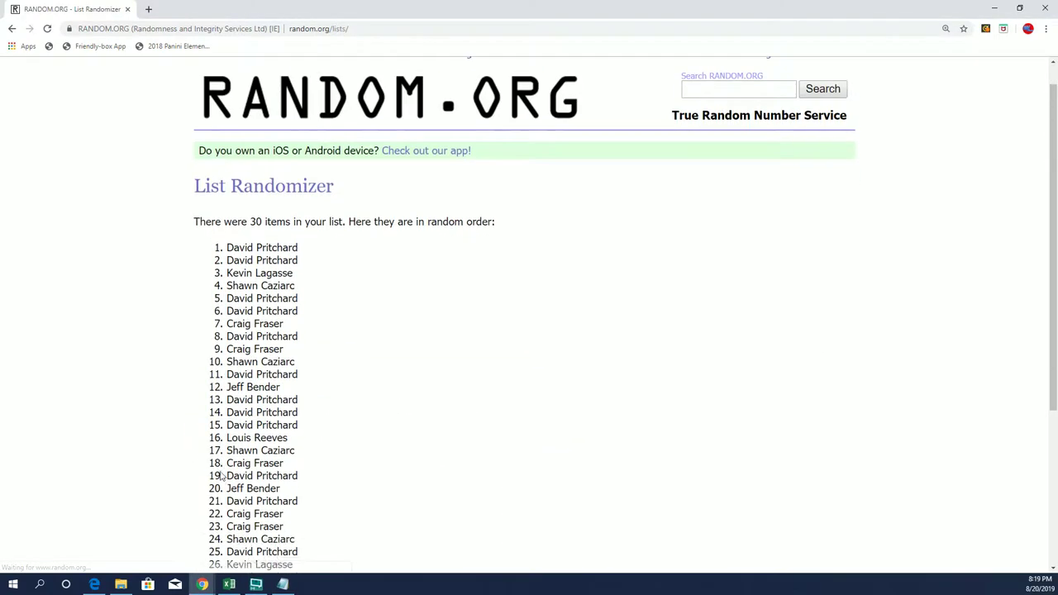
{"action": "left_click", "coordinate": [217, 473]}
{"action": "left_click", "coordinate": [220, 475]}
{"action": "left_click", "coordinate": [222, 474]}
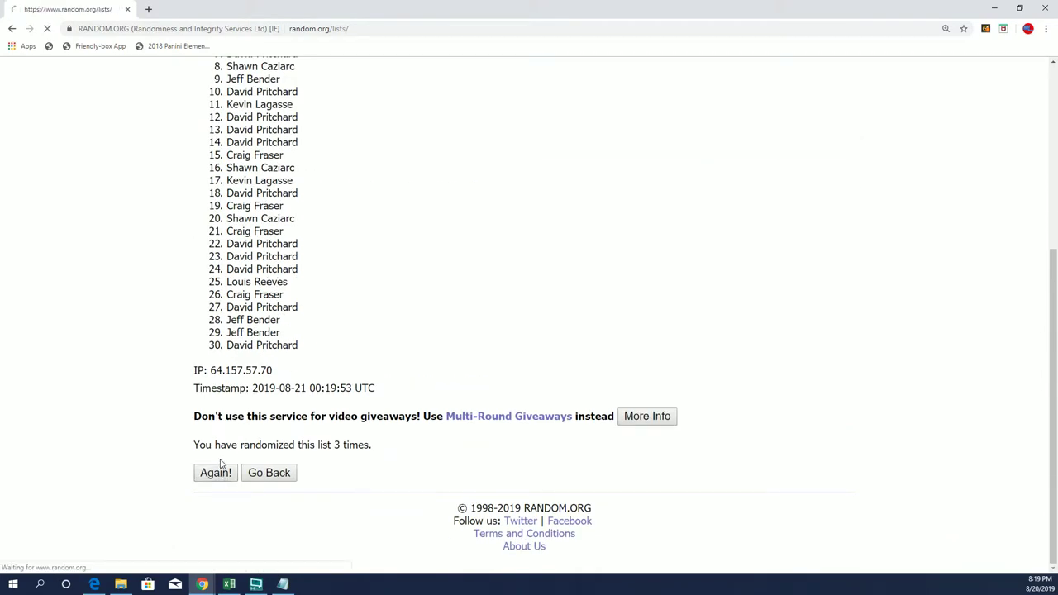
{"action": "left_click", "coordinate": [221, 471]}
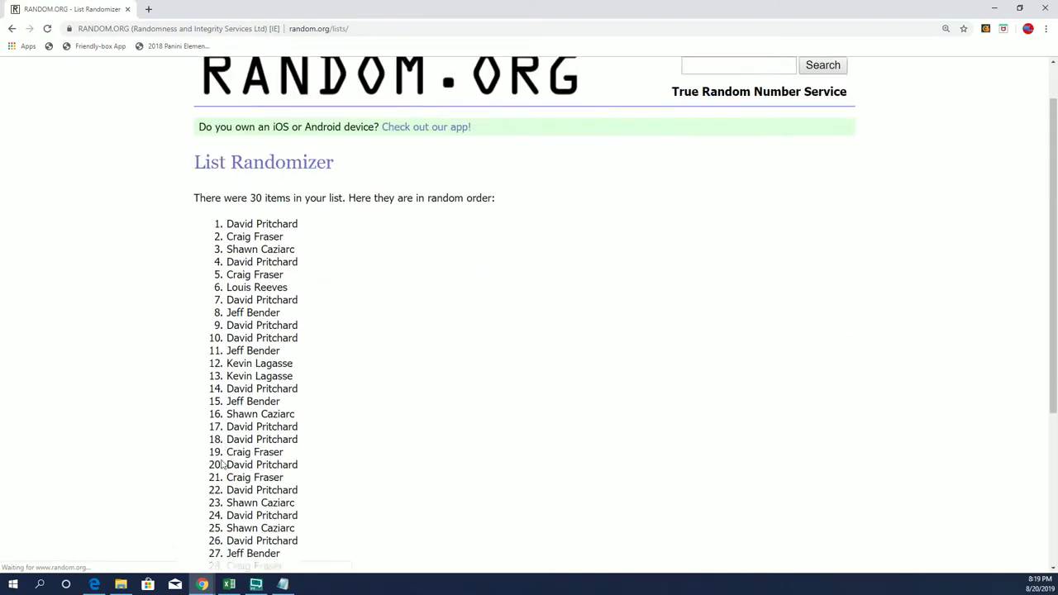
{"action": "left_click", "coordinate": [222, 471]}
{"action": "left_click", "coordinate": [222, 471]}
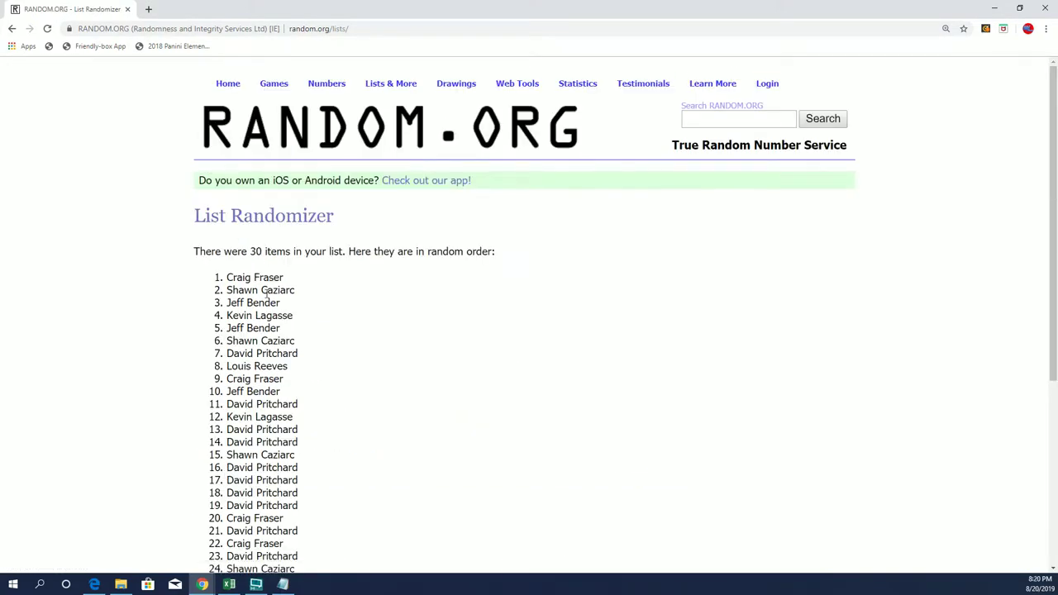